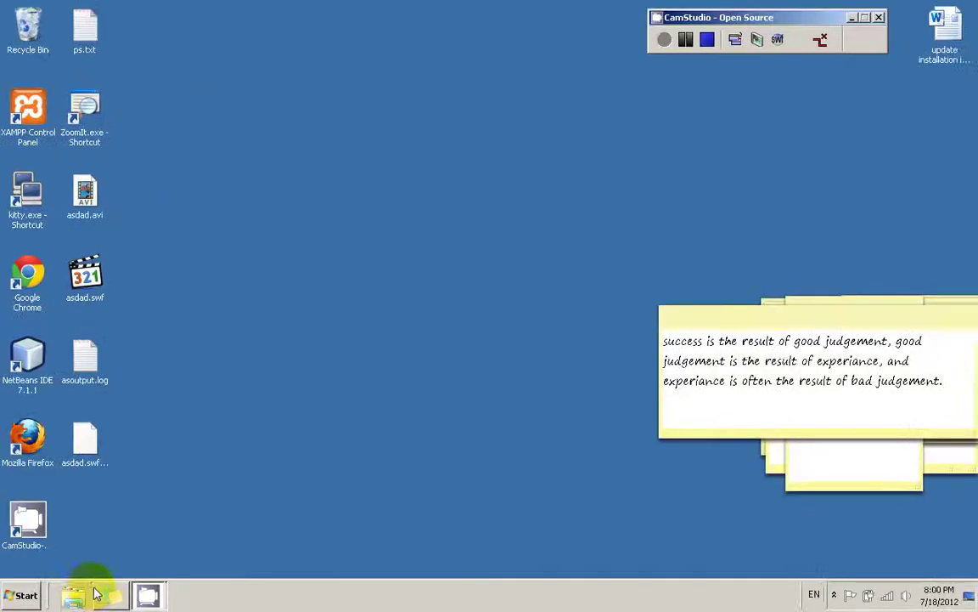
Step: Open Windows Explorer from the Start button's right-click menu and maximize the Libraries window
click(151, 578)
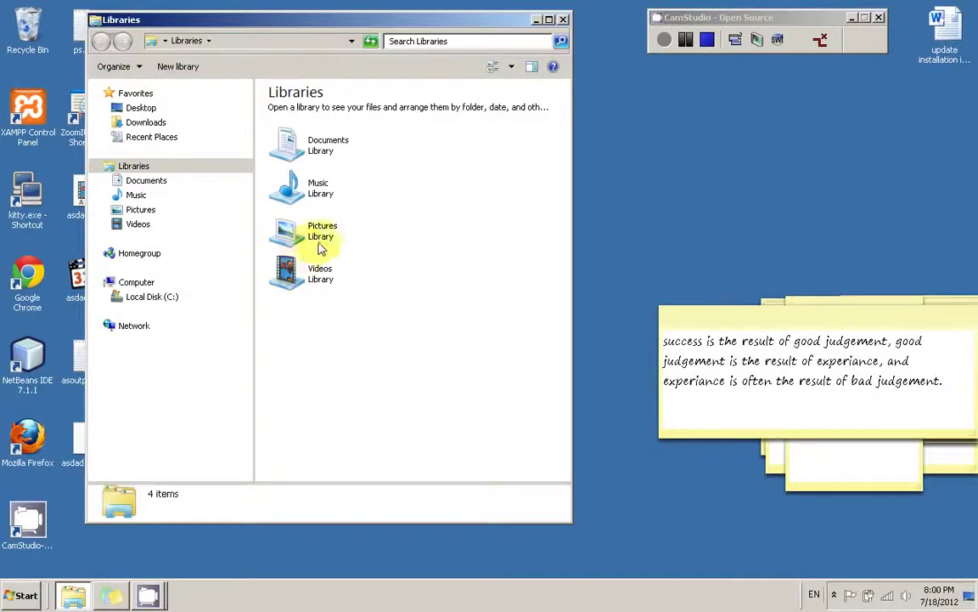
click(563, 21)
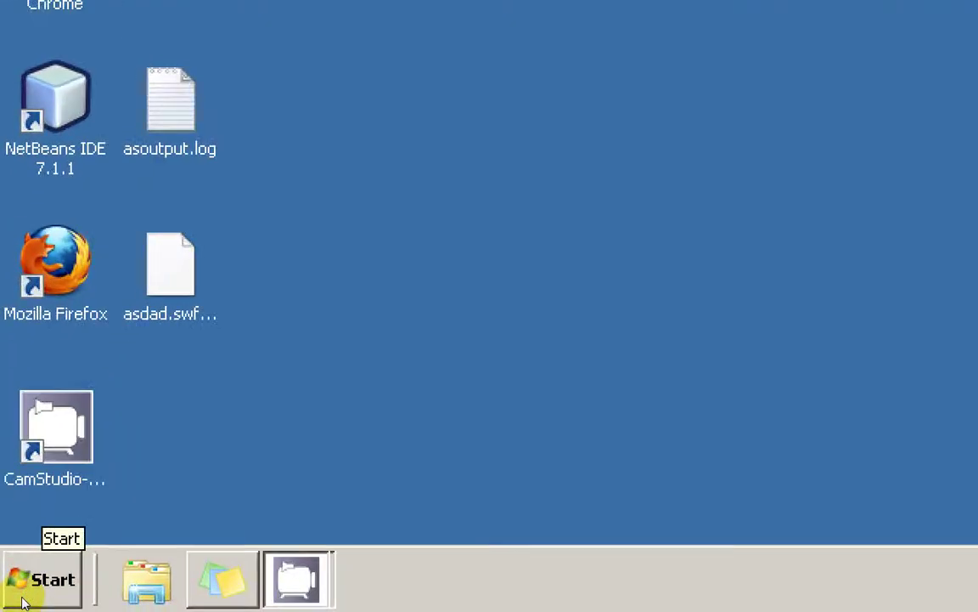
right_click(24, 600)
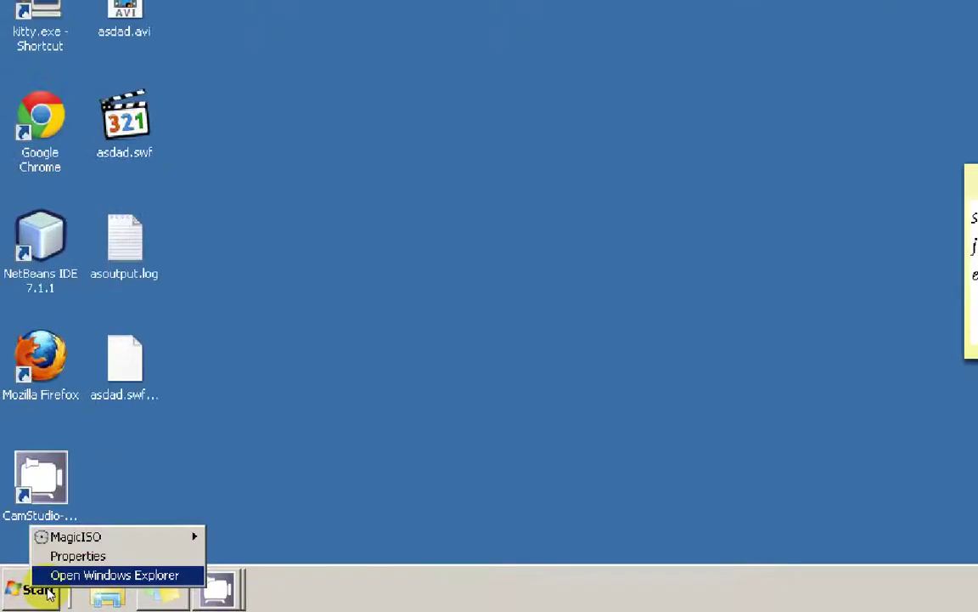
click(69, 575)
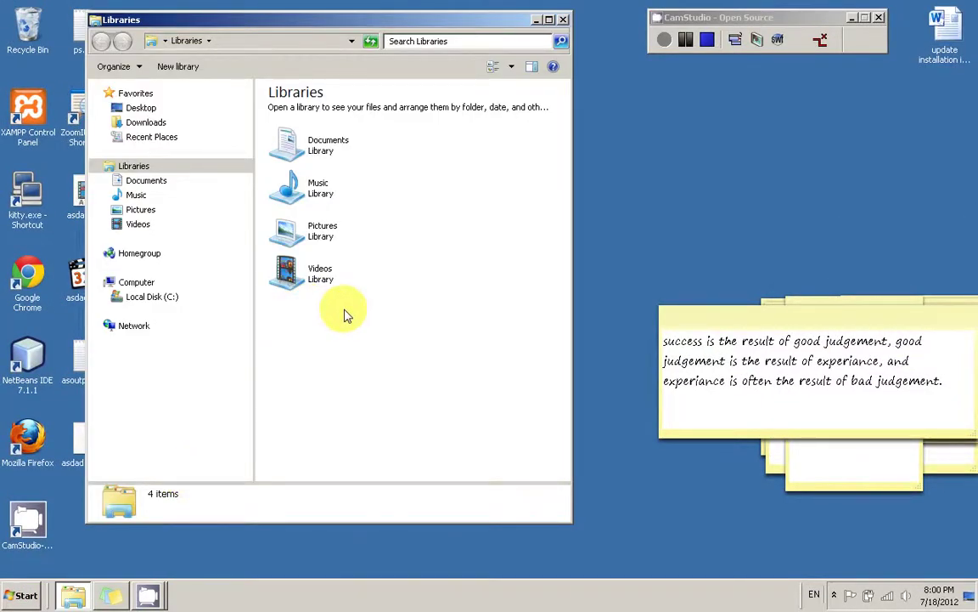
click(549, 20)
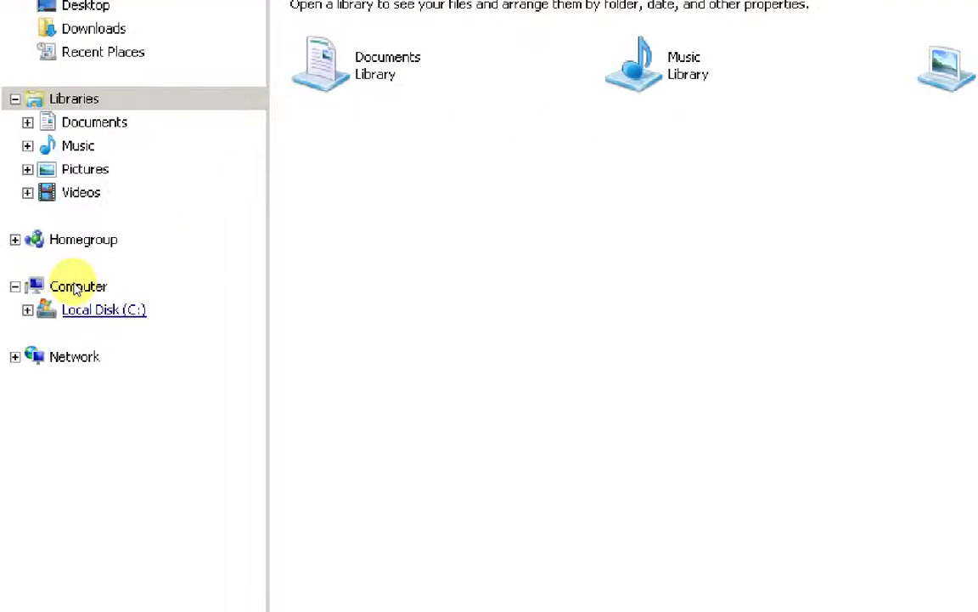
Step: Open Local Disk (C:), then the Windows folder and its System32 folder
click(76, 288)
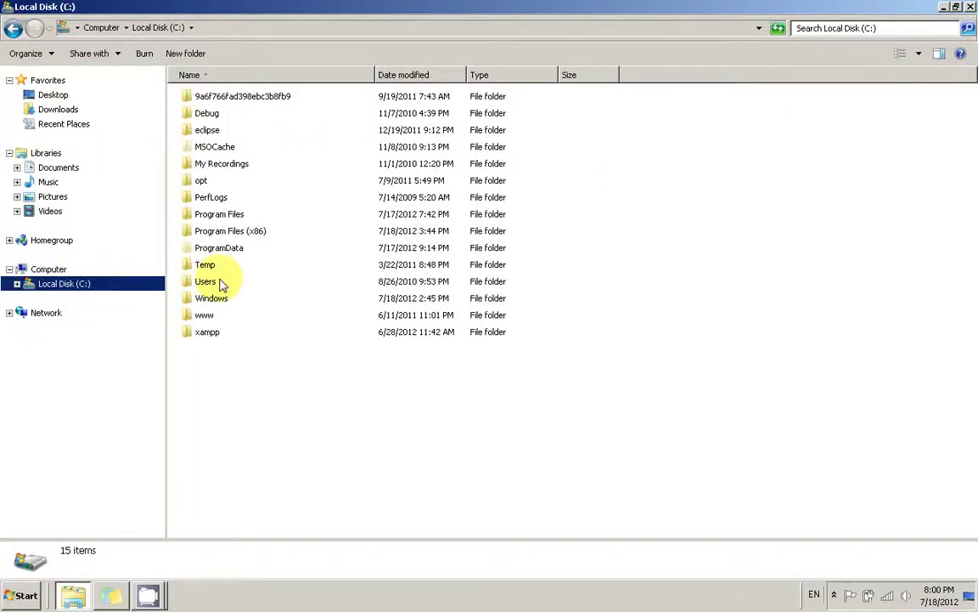
click(212, 299)
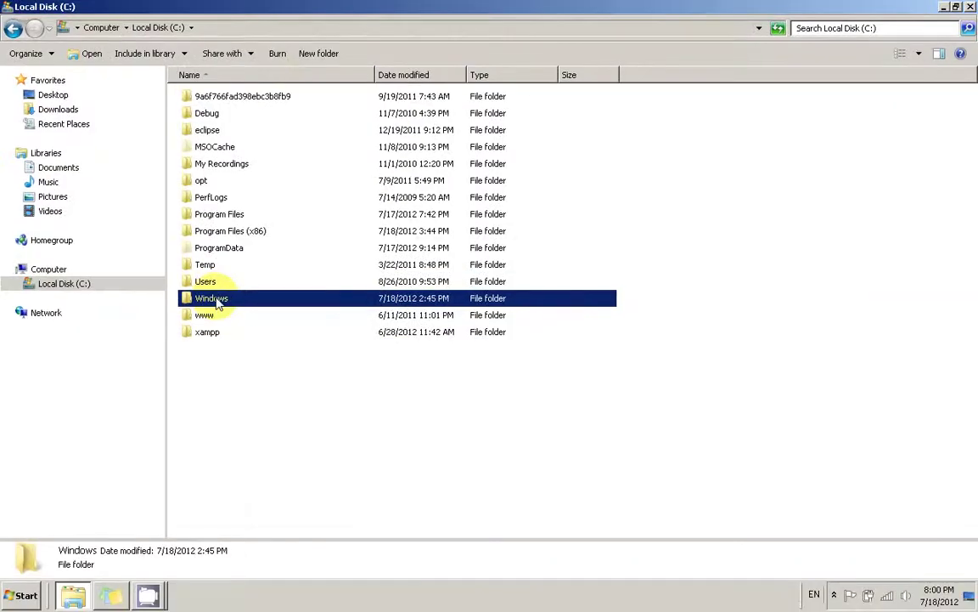
double_click(213, 299)
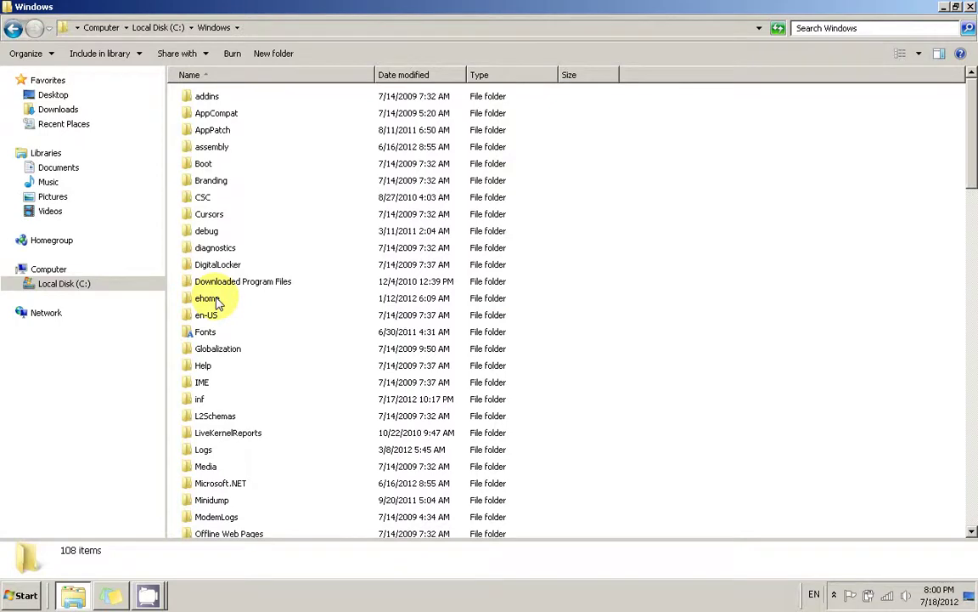
click(208, 248)
key(s)
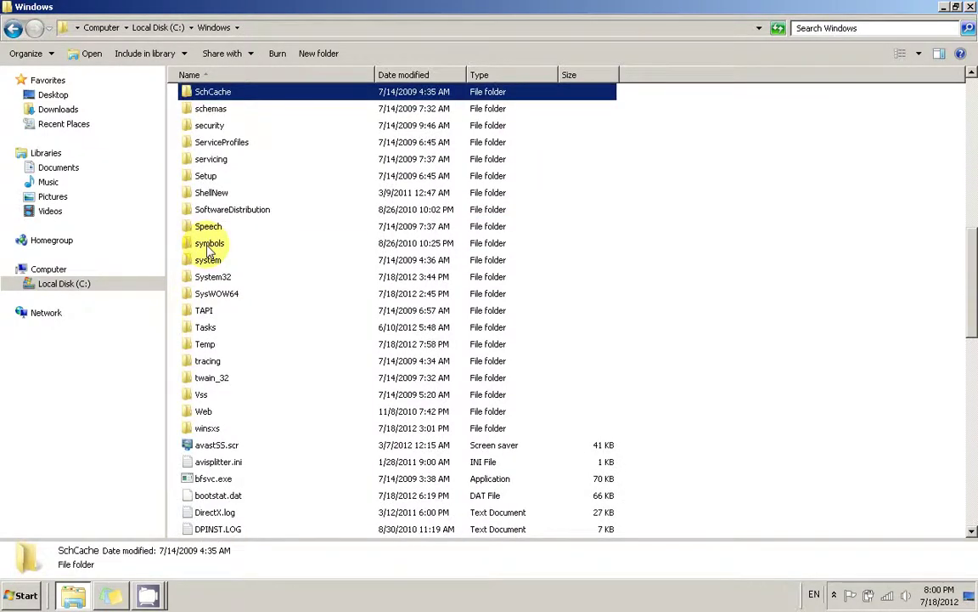
click(213, 281)
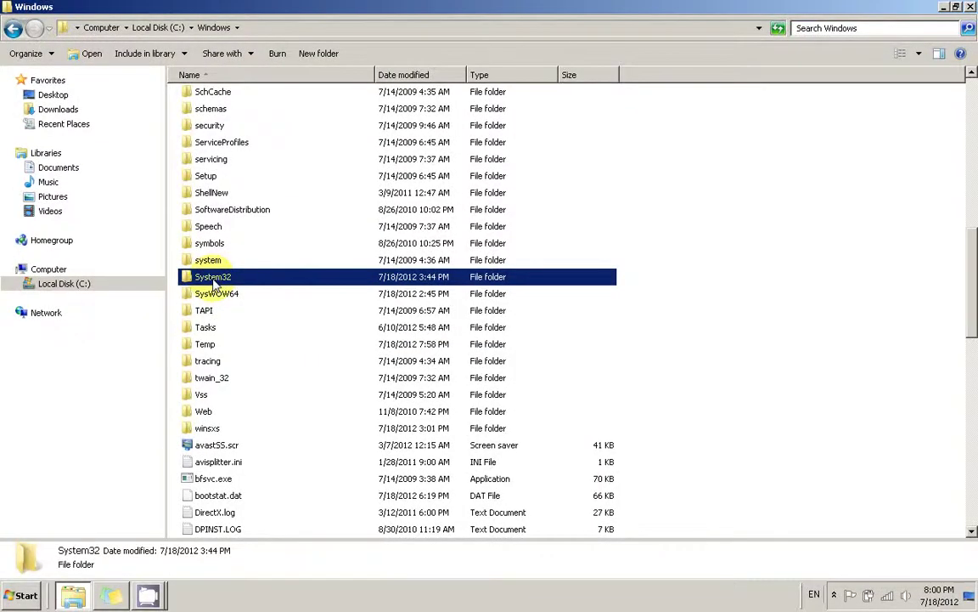
double_click(428, 303)
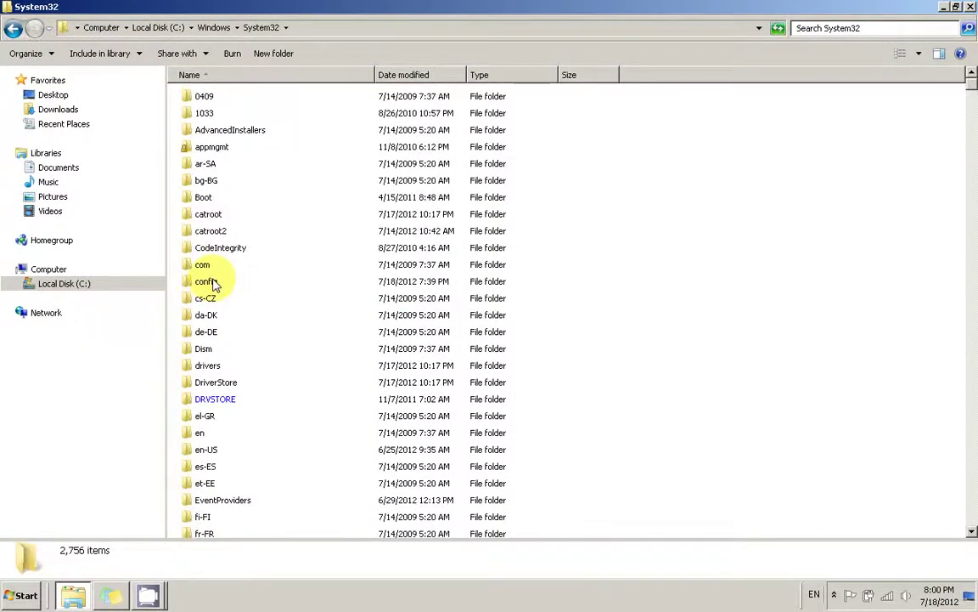
Step: Open the drivers folder inside System32, then its etc subfolder
click(213, 252)
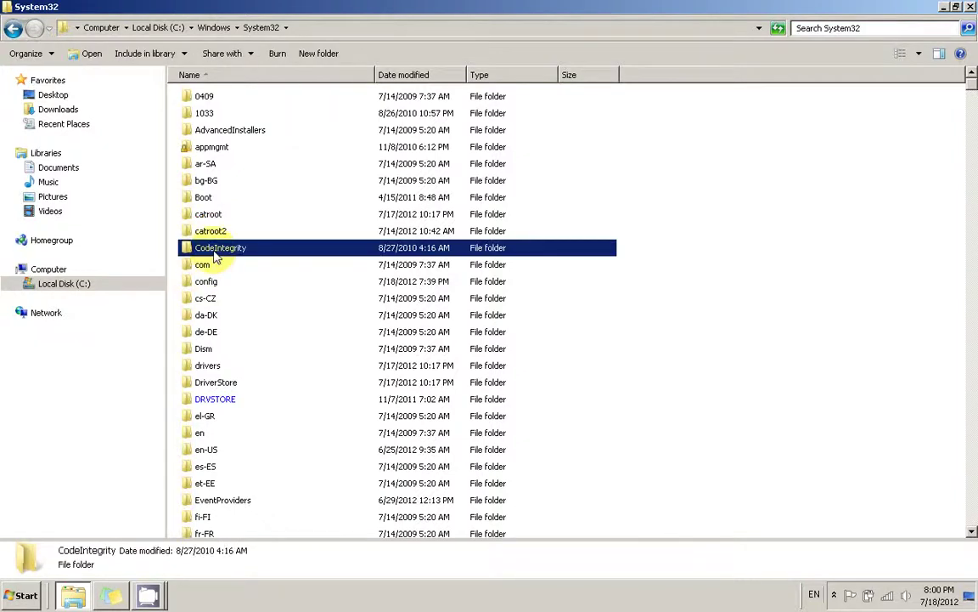
key(d)
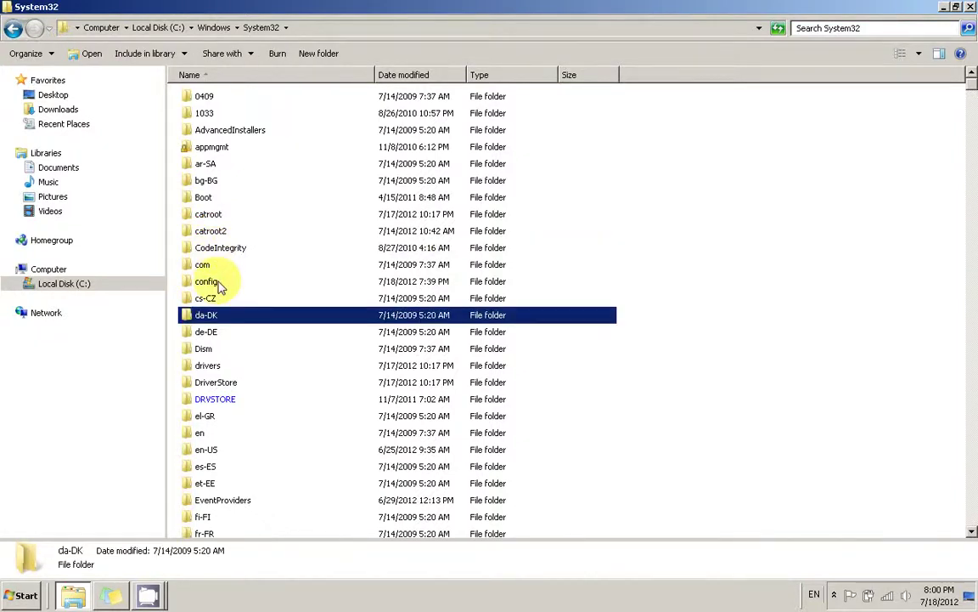
click(214, 367)
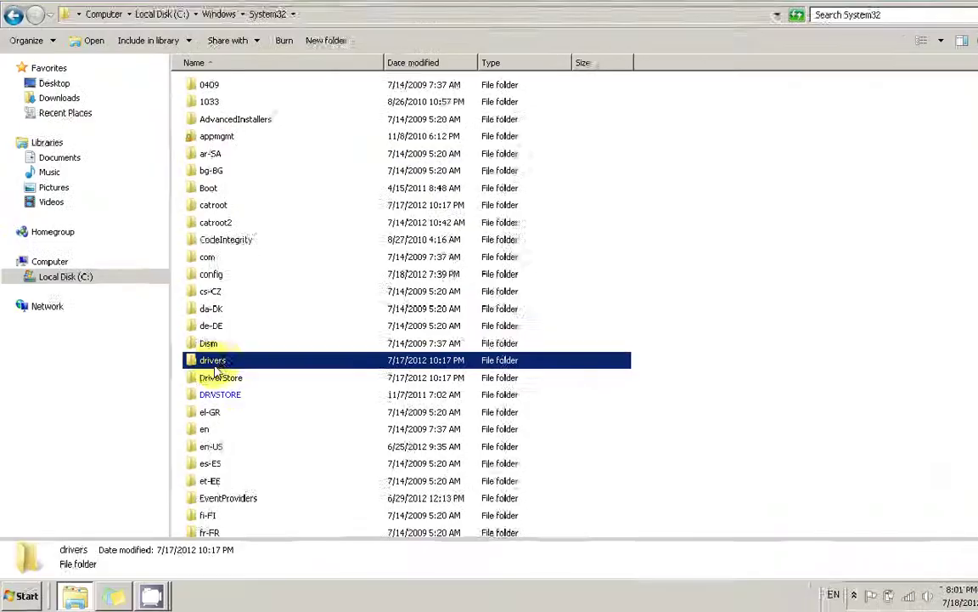
double_click(429, 307)
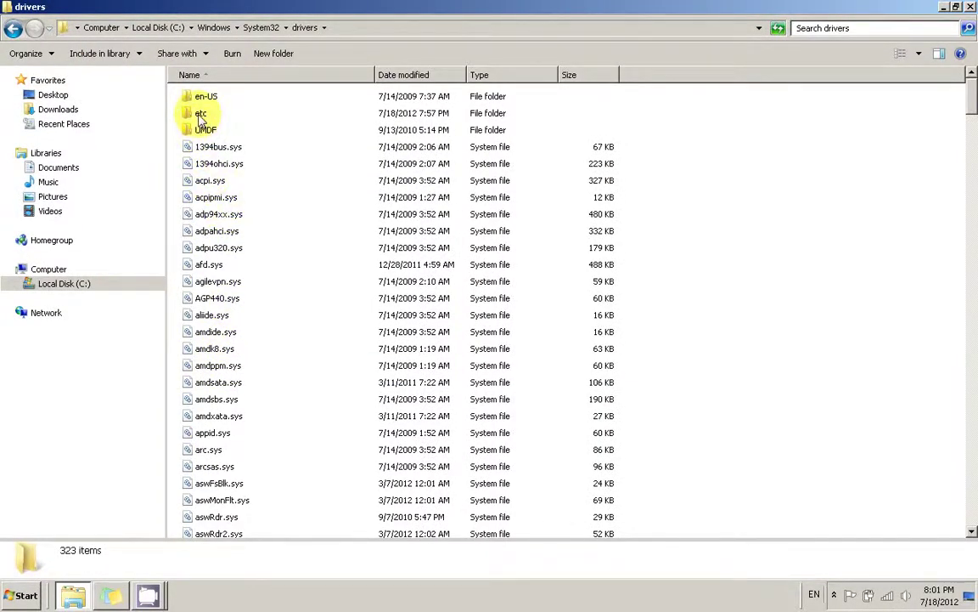
click(201, 120)
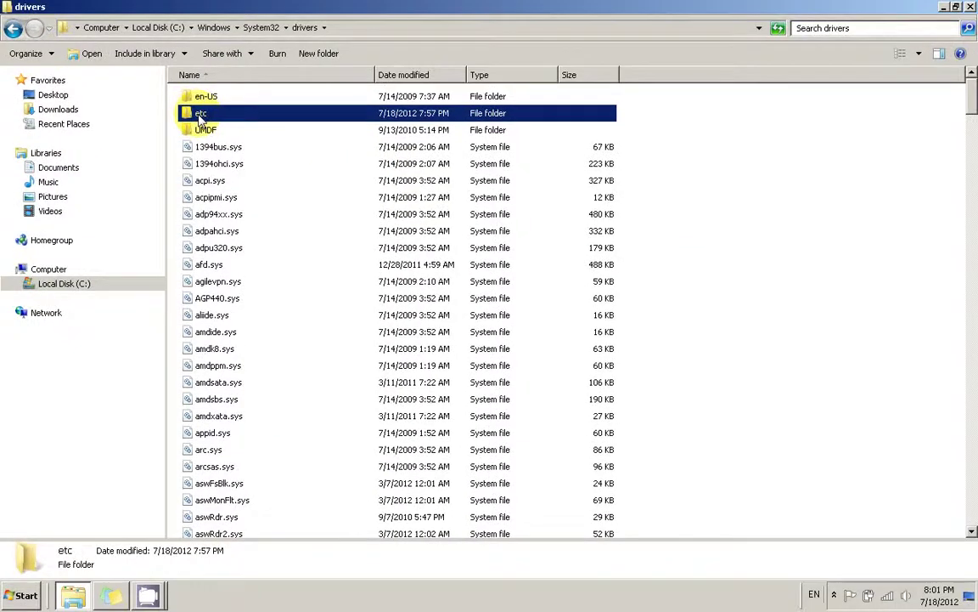
double_click(378, 226)
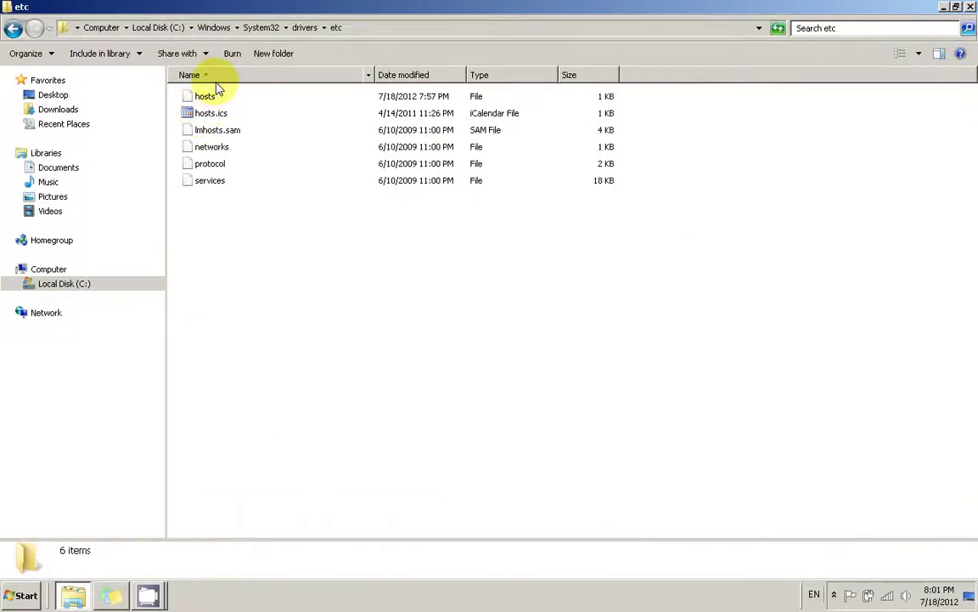
Step: Restore the etc window to a smaller size and select the hosts file
double_click(338, 11)
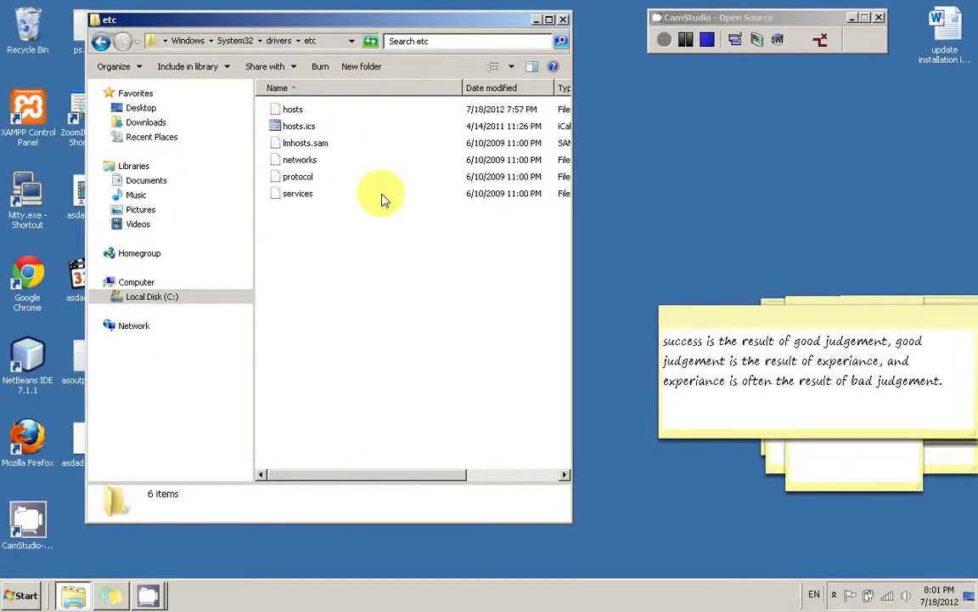
click(294, 110)
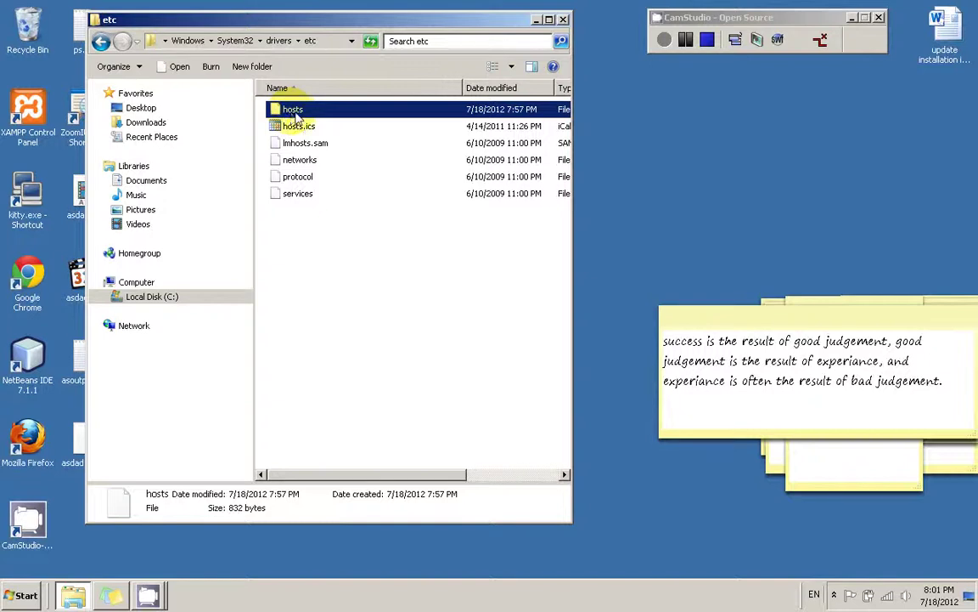
Step: Right-drag hosts from etc onto the desktop and choose Copy here
right_click(673, 150)
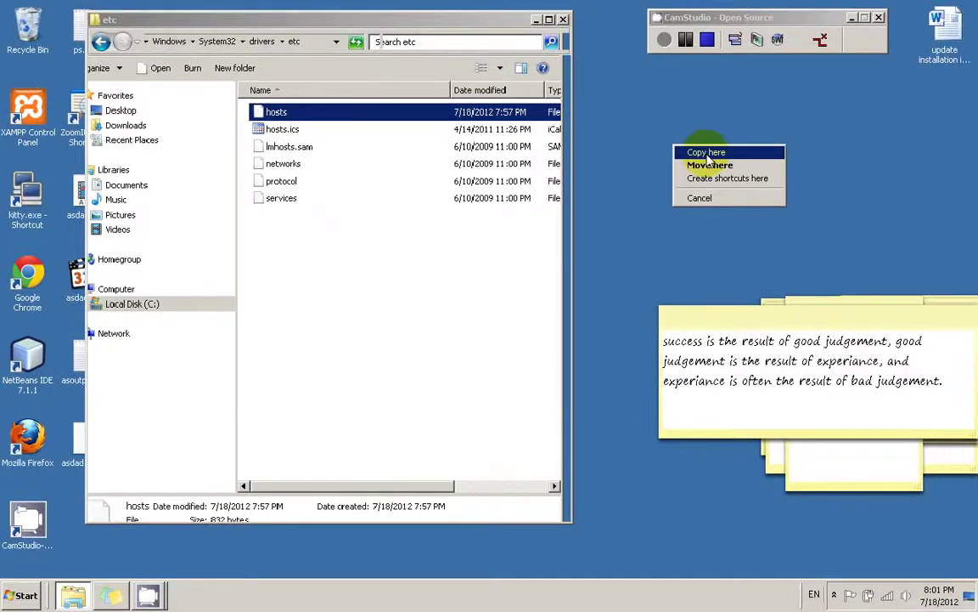
click(705, 153)
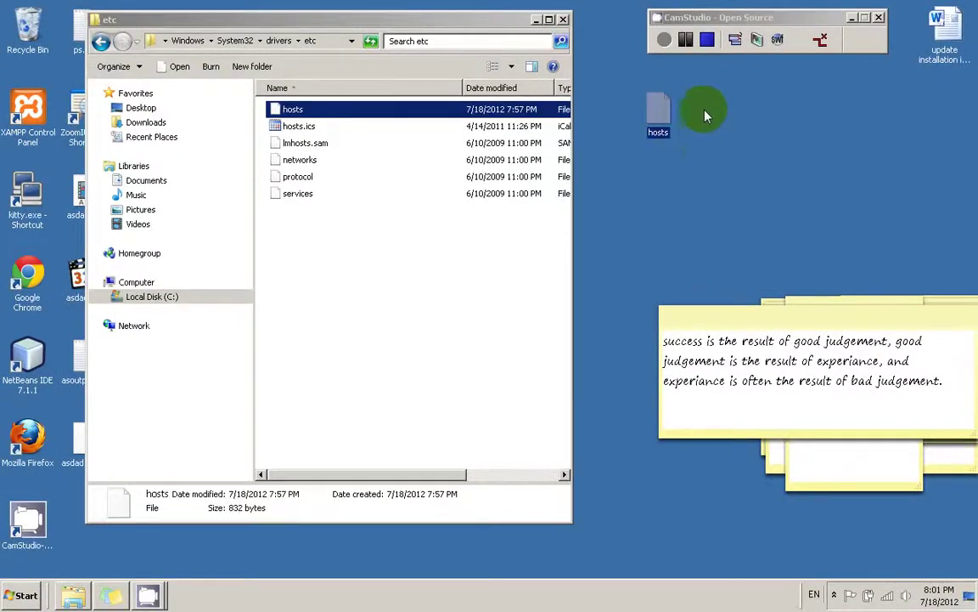
drag(705, 117, 711, 144)
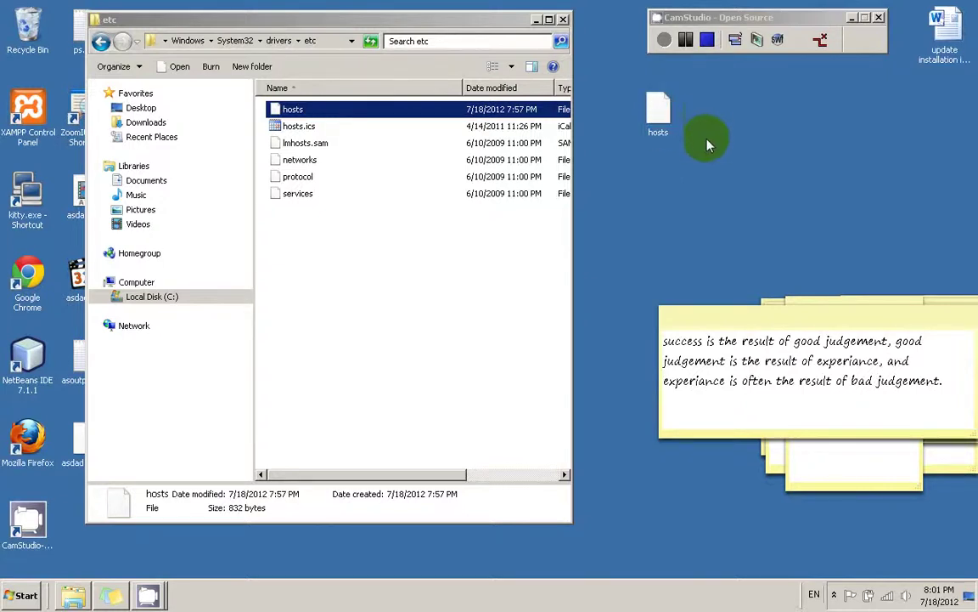
Step: Open the desktop copy of hosts in Notepad through the Open with dialog
right_click(666, 115)
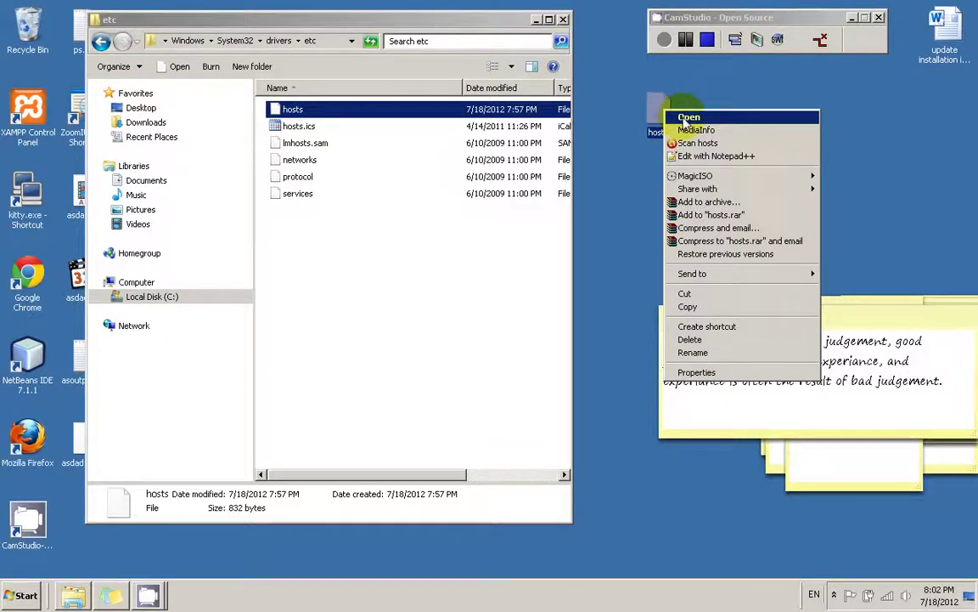
click(686, 118)
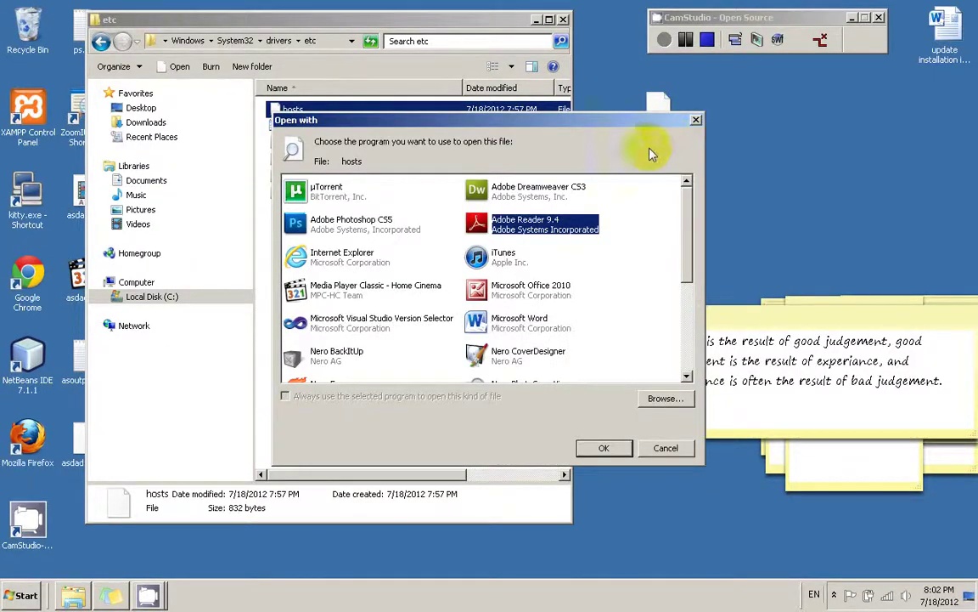
drag(686, 222, 684, 281)
click(515, 273)
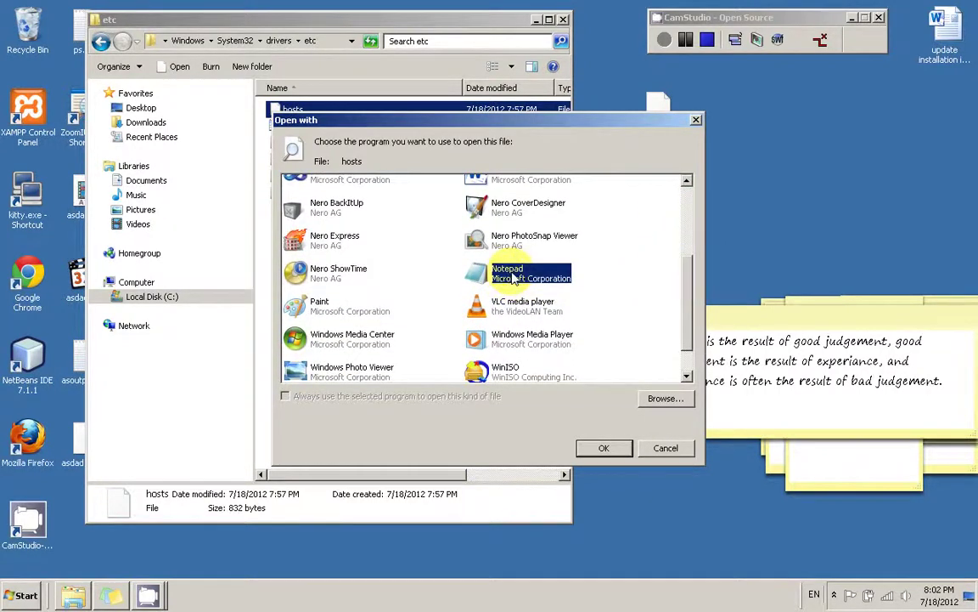
scroll(514, 278, down, 2)
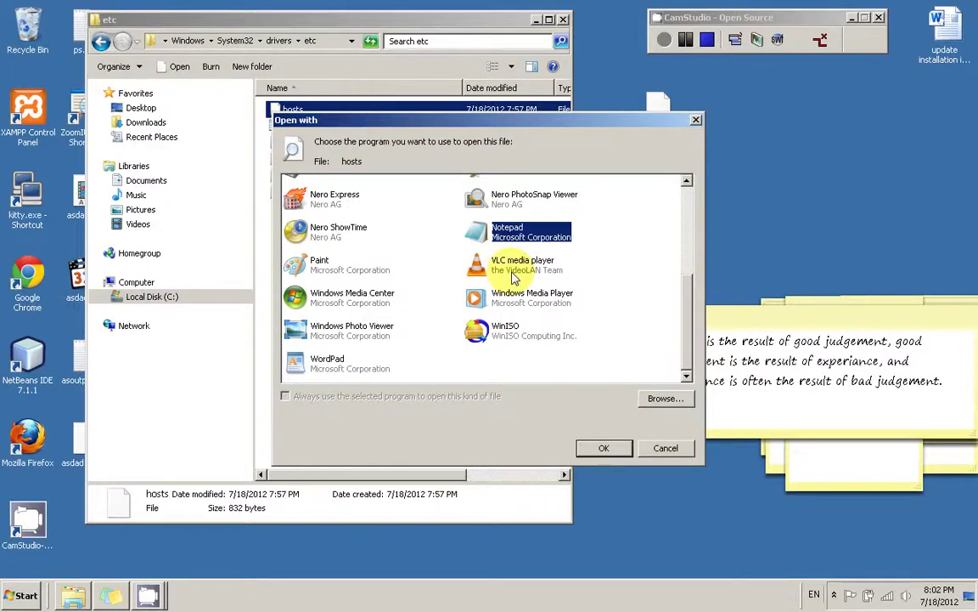
double_click(512, 238)
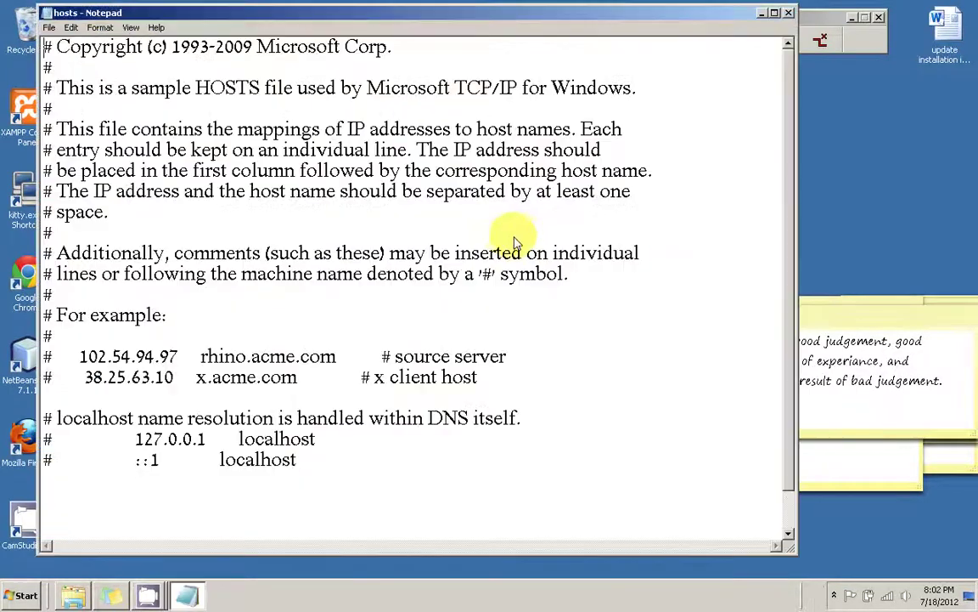
Step: Maximize Notepad and put the cursor on the empty line below the ::1 localhost entry
click(774, 14)
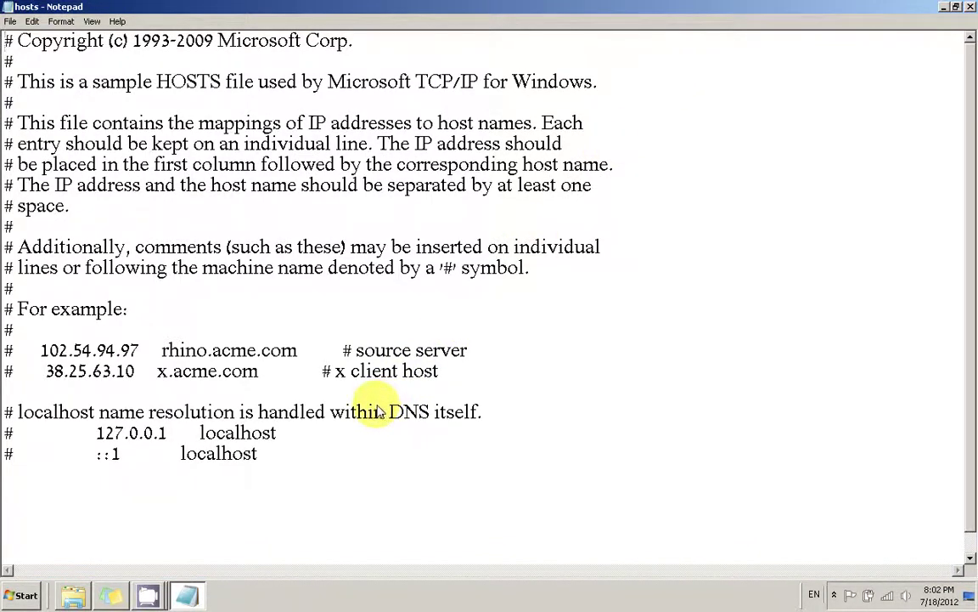
click(285, 472)
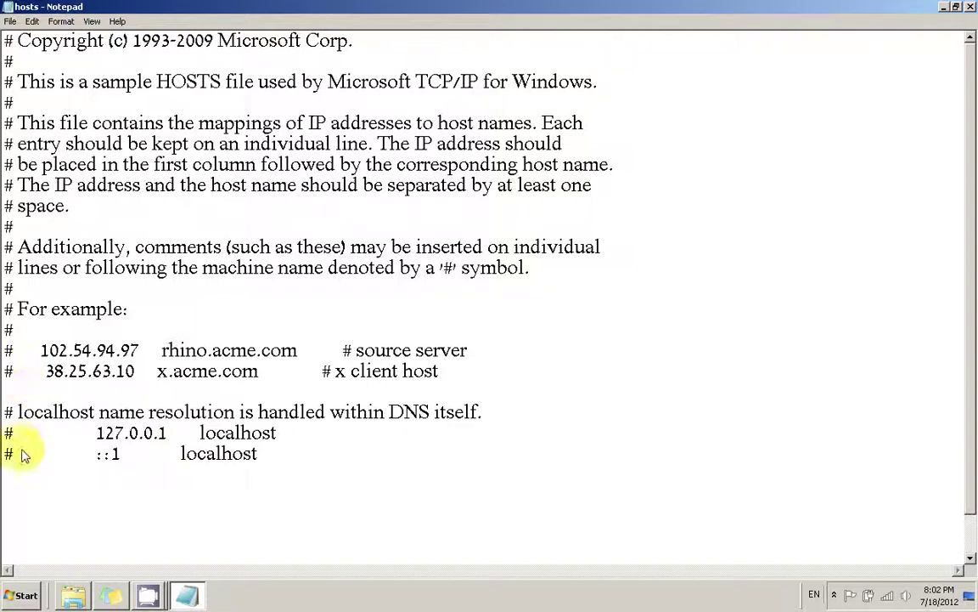
drag(3, 455, 11, 458)
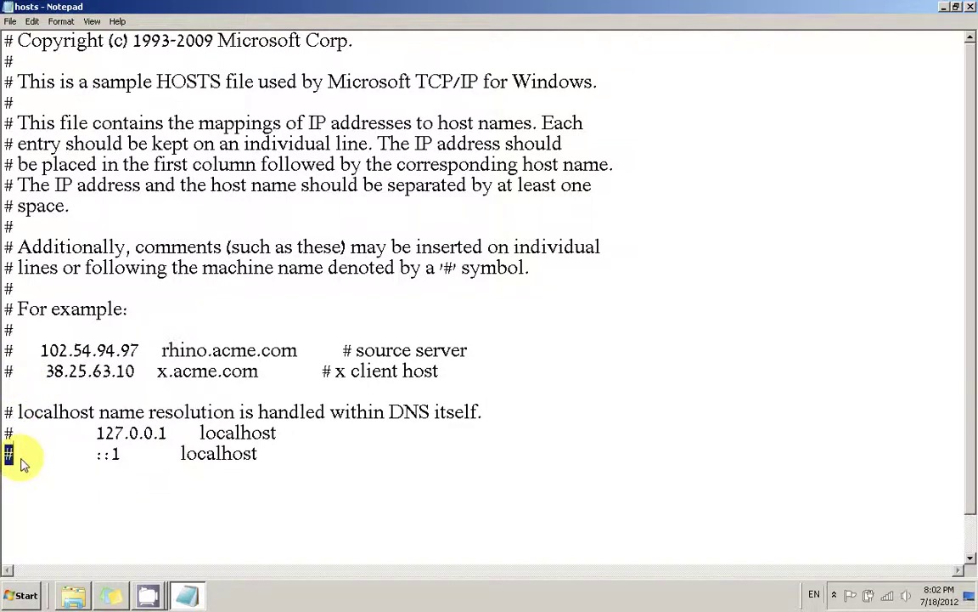
click(114, 492)
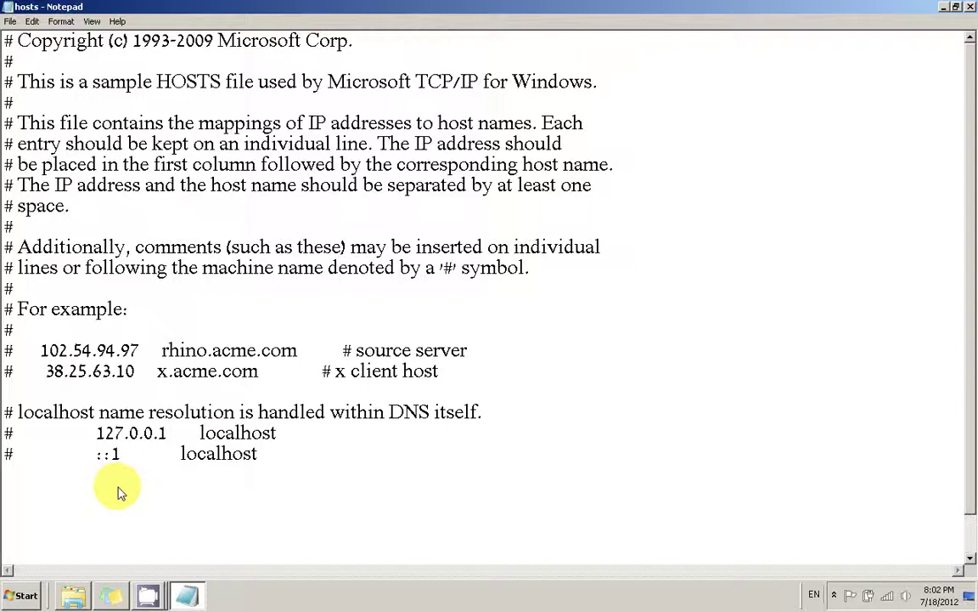
Step: Add a final line reading 66.66.66.66, a tab, then facebook.com
text(66.66.66)
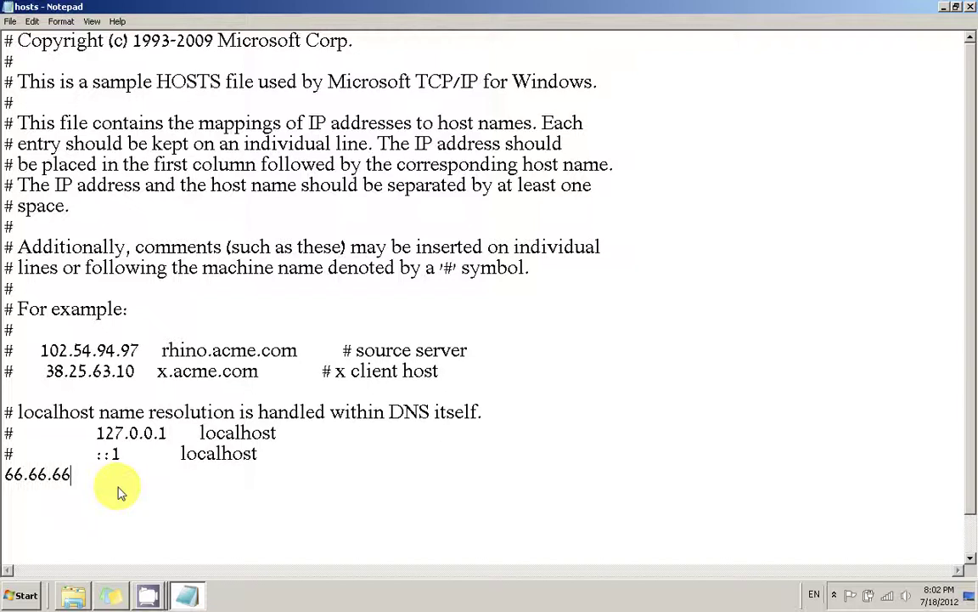
text(.66)
key(Tab)
text(facebook)
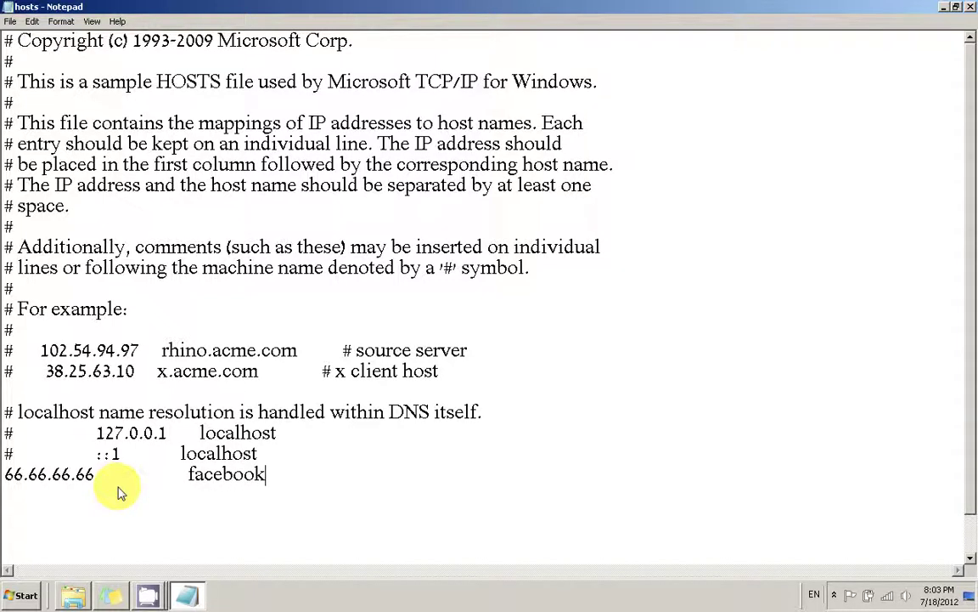
text(.com)
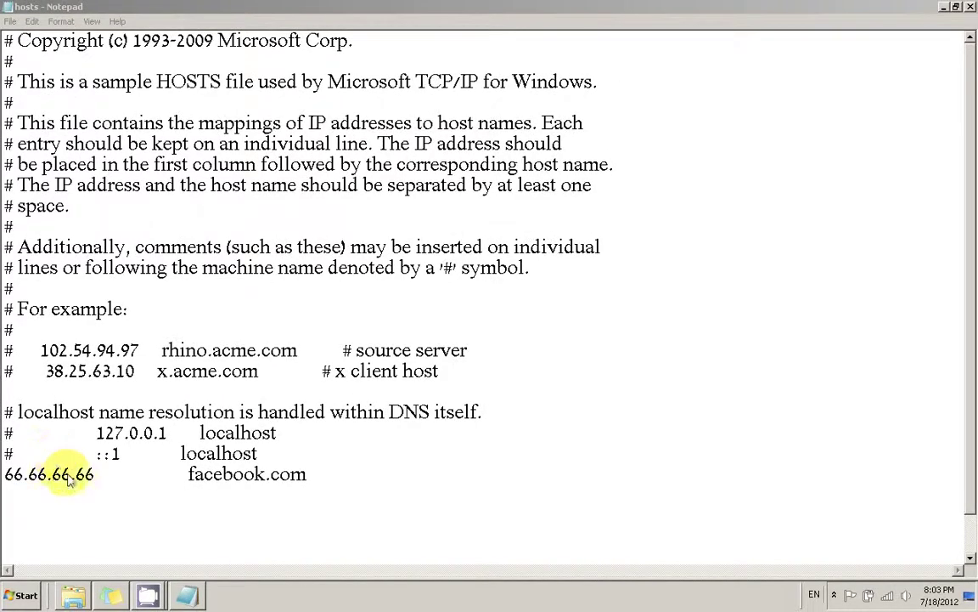
drag(6, 480, 312, 486)
key(Down)
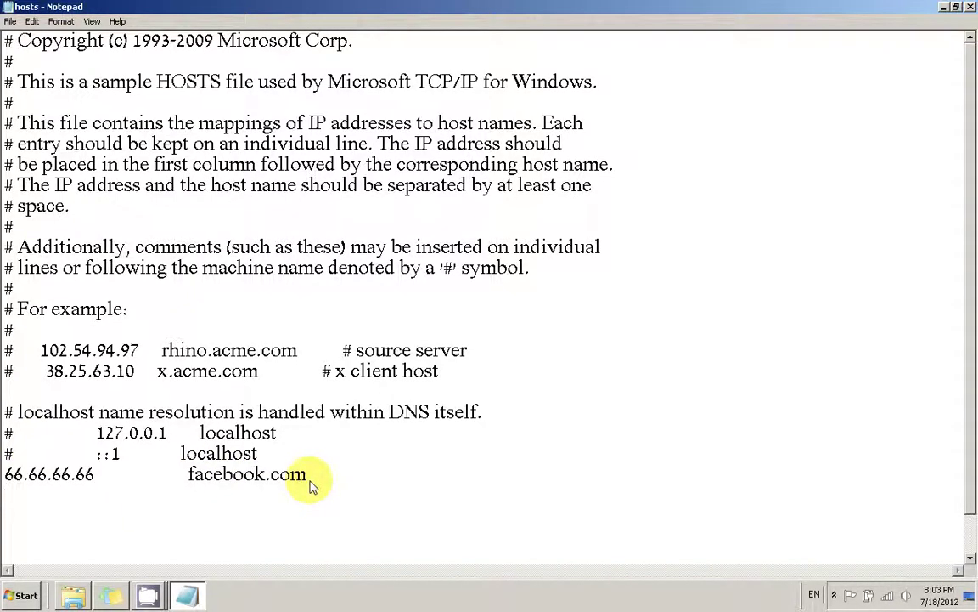
key(Return)
key(ctrl+v)
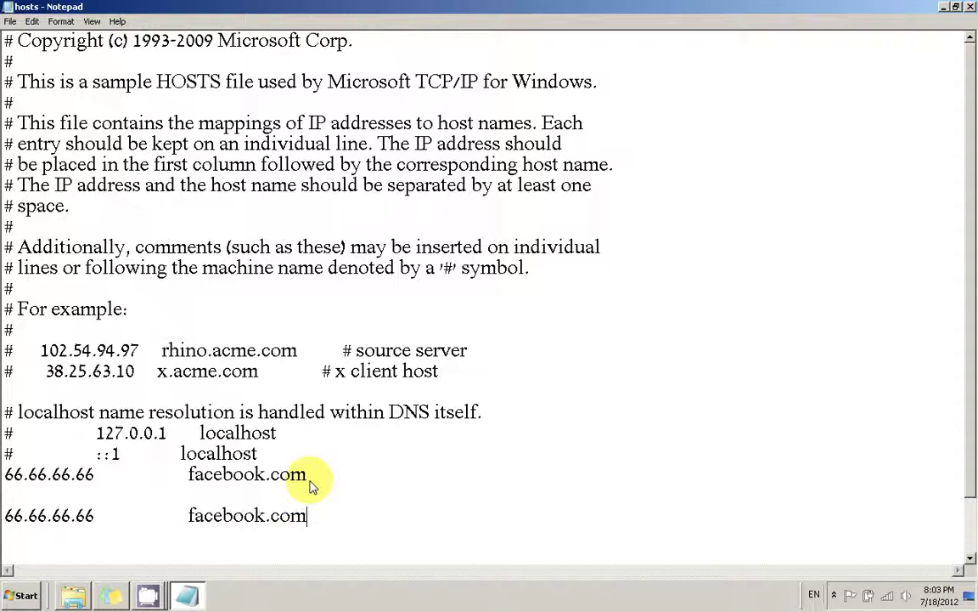
click(190, 515)
text(www.)
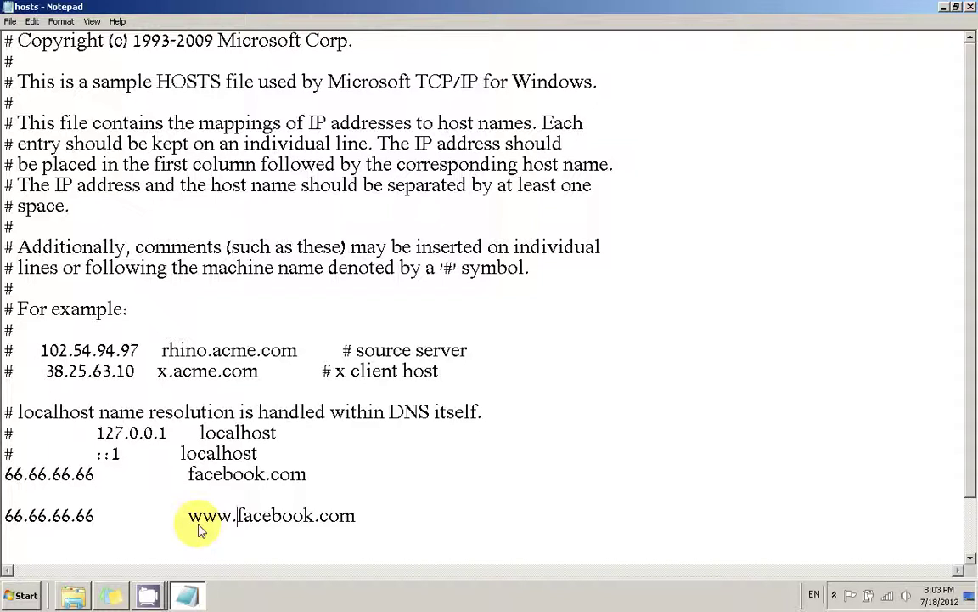
Step: Save the hosts file from the File menu and close Notepad
click(9, 21)
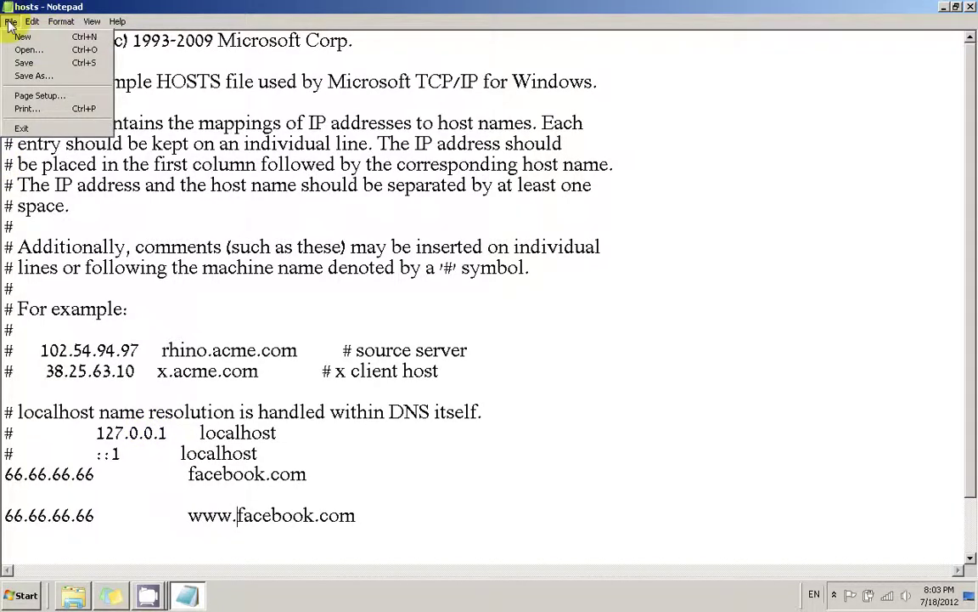
click(23, 64)
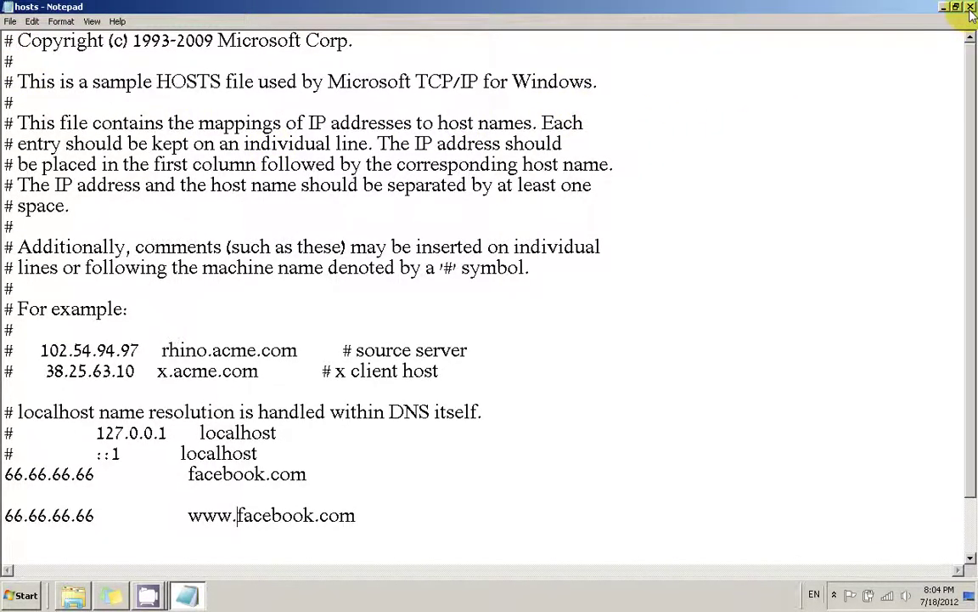
key(alt+F4)
Step: Move the edited desktop hosts file into etc, replacing the original with administrator permission
drag(687, 122, 667, 154)
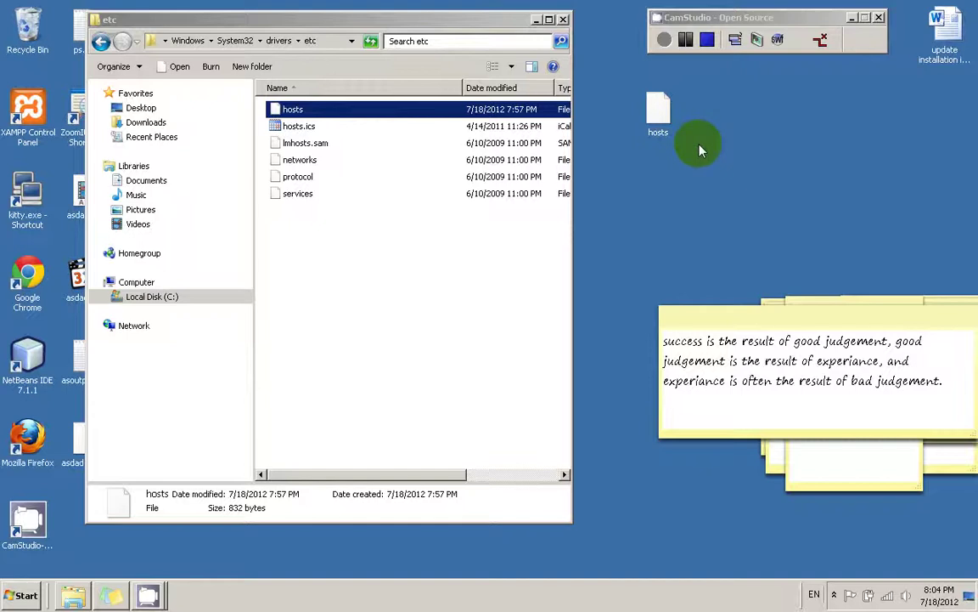
click(662, 119)
mouse_move(662, 114)
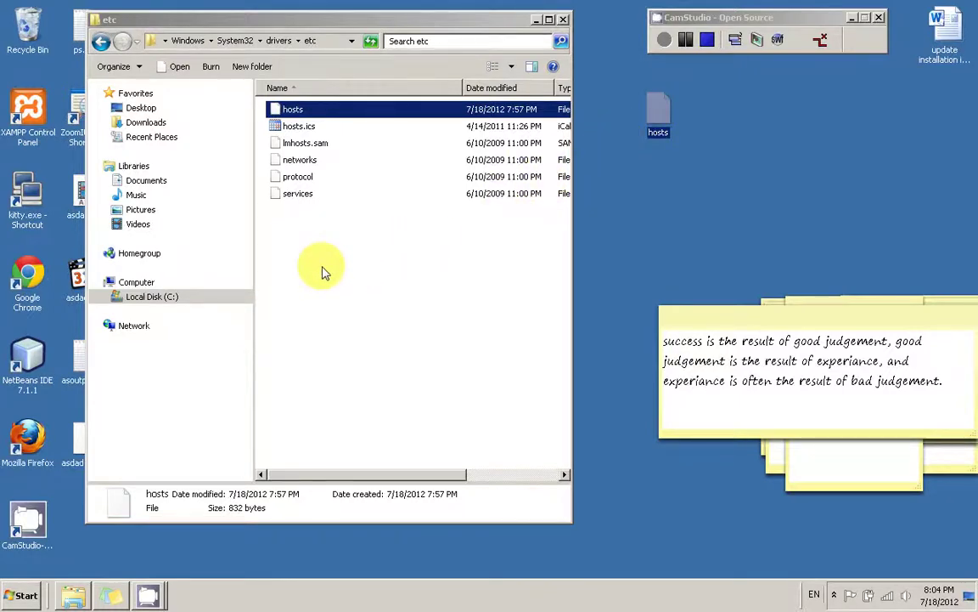
drag(323, 272, 324, 272)
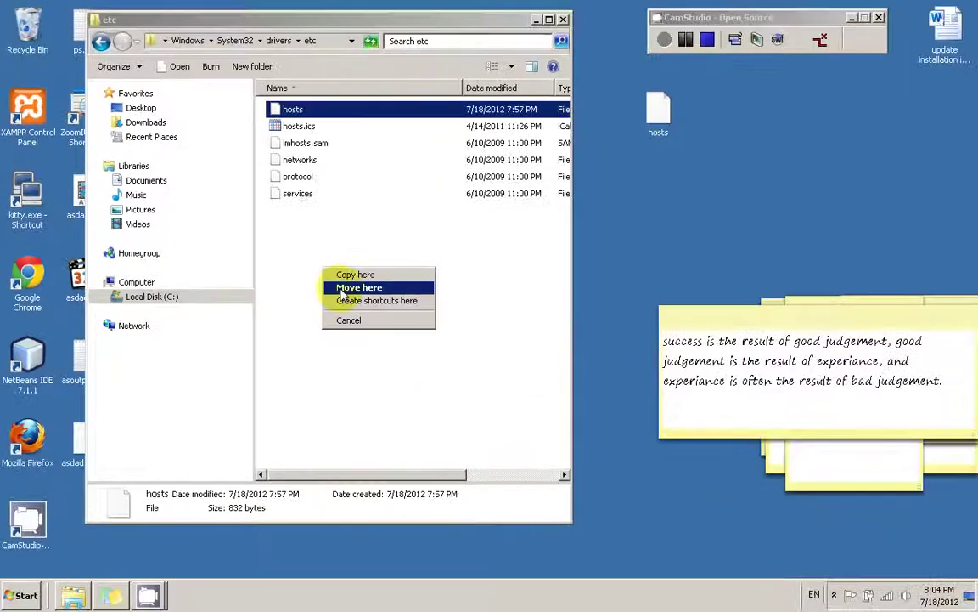
click(342, 293)
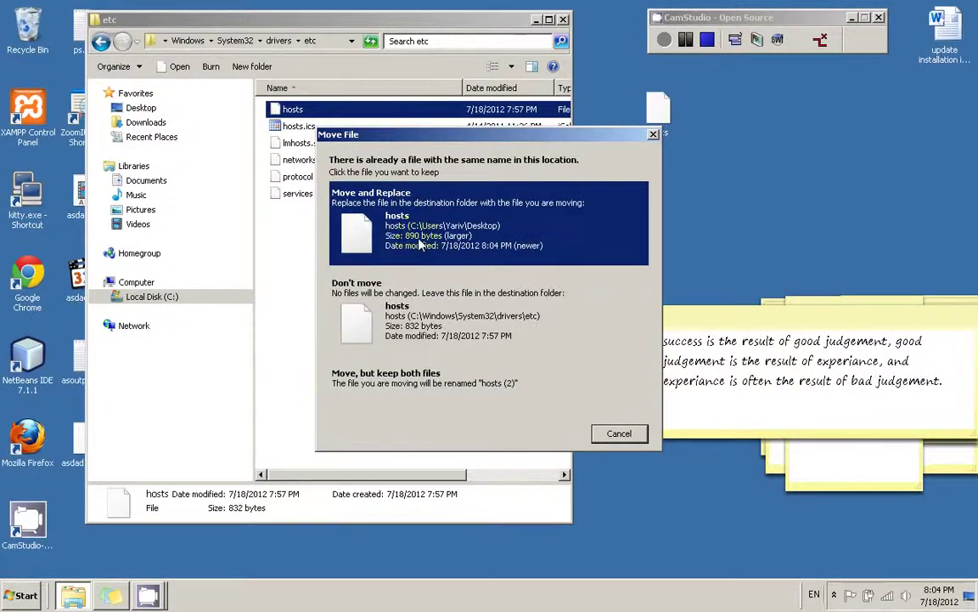
click(420, 244)
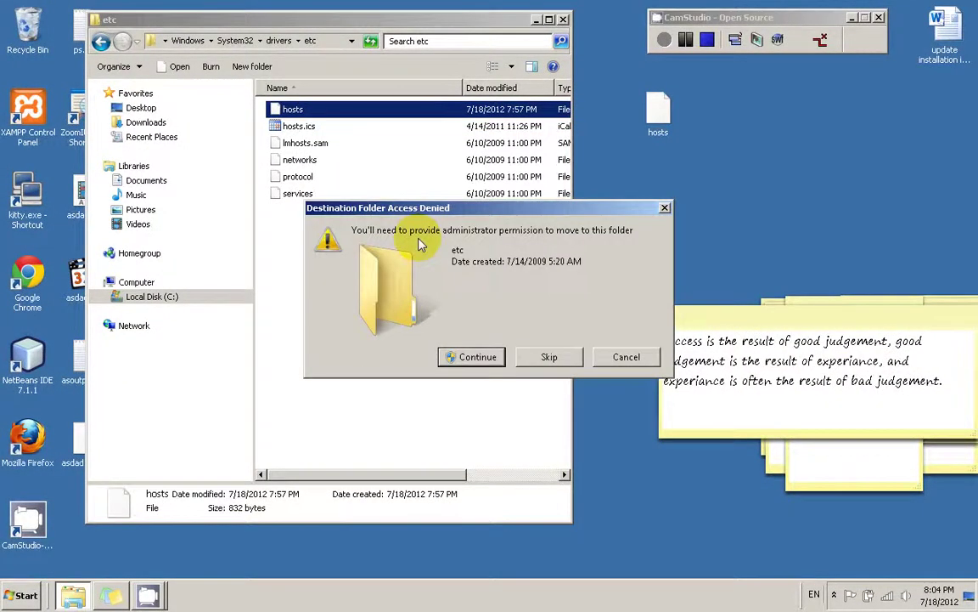
click(474, 358)
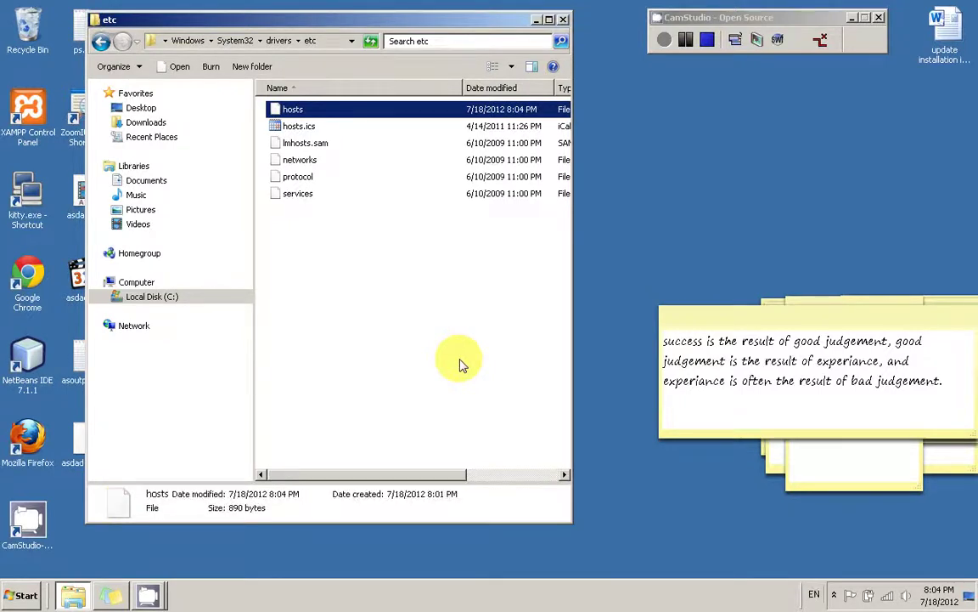
click(535, 20)
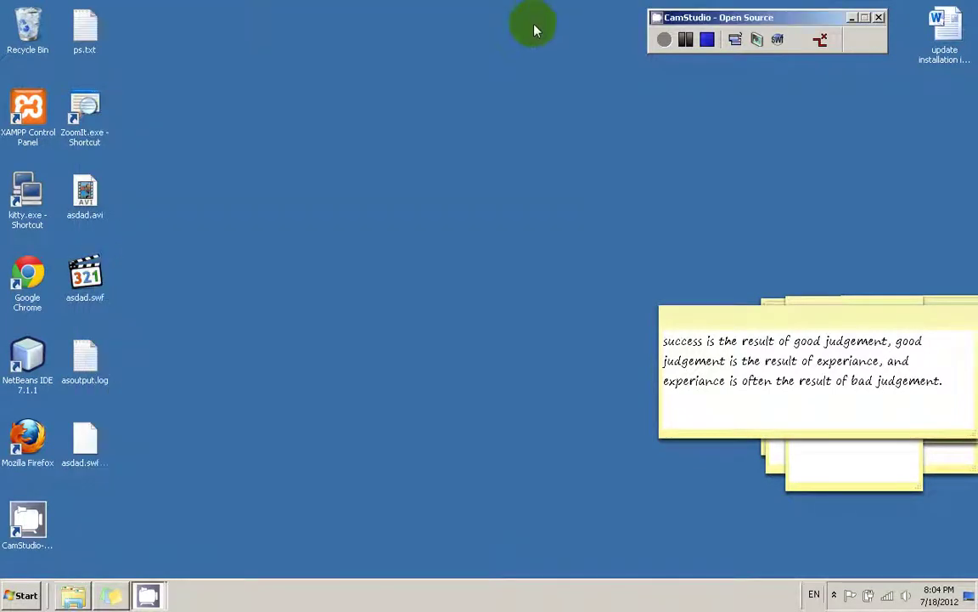
click(36, 431)
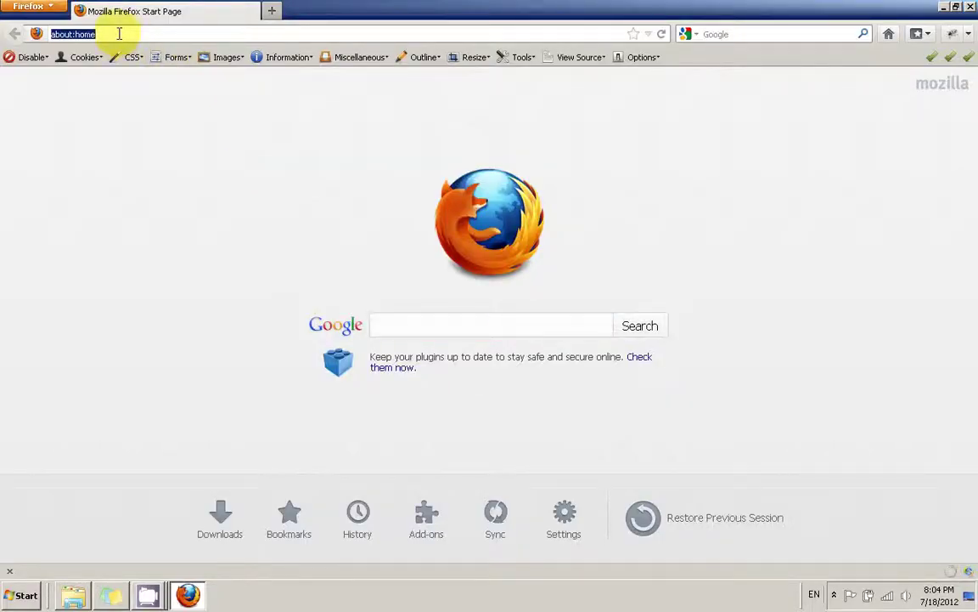
text(www.facebook.com)
key(Return)
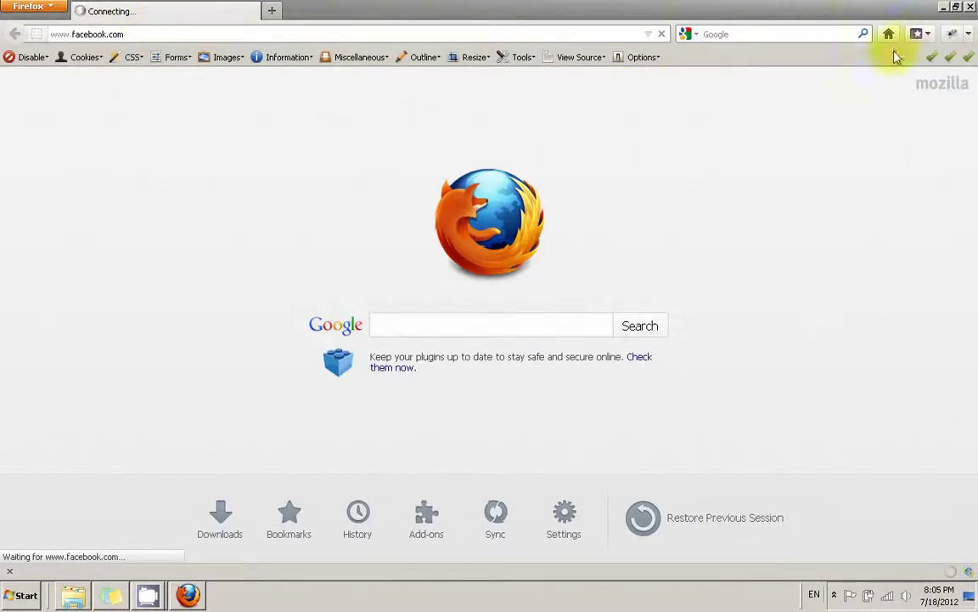
Step: Close the Firefox window to return to the desktop
click(970, 6)
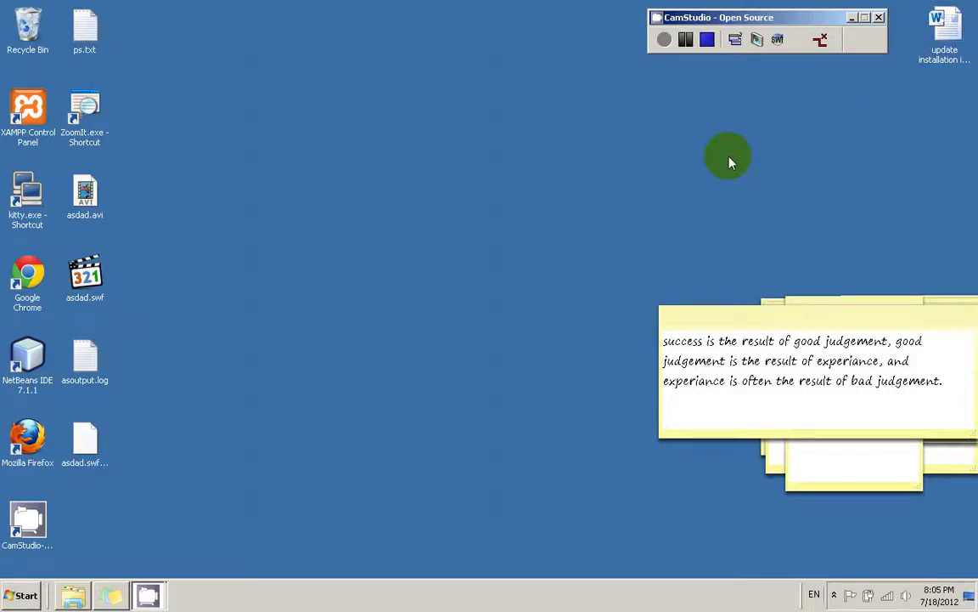